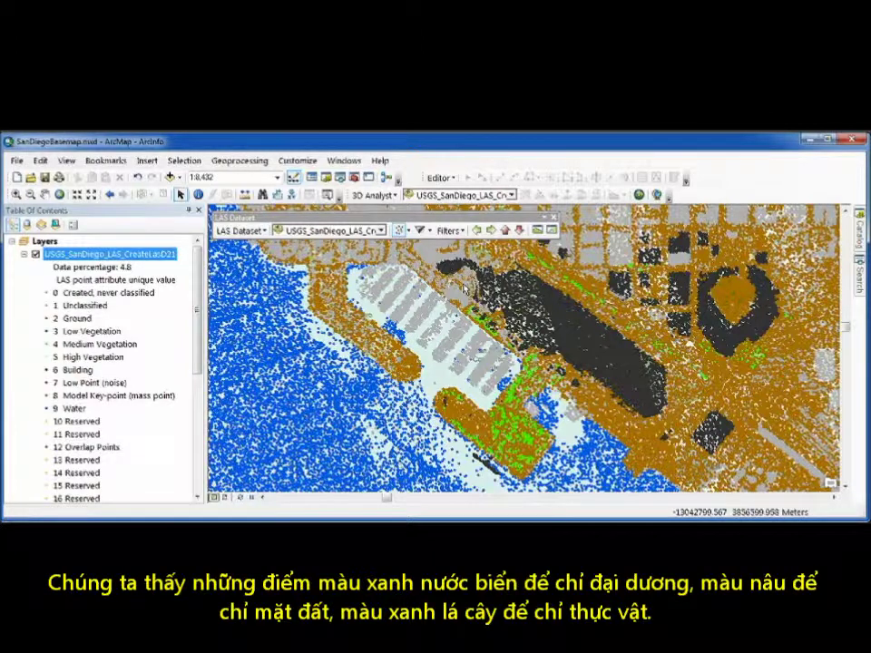
Change the symbol color of the class 6 Building points to yellow.
{"action": "left_click", "coordinate": [54, 370]}
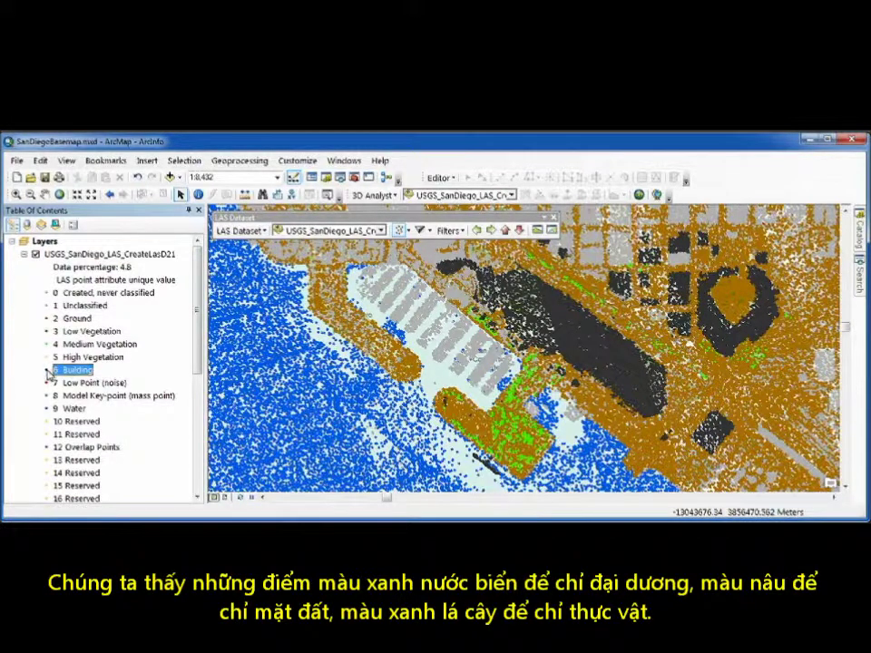
{"action": "left_click", "coordinate": [48, 371]}
{"action": "left_click", "coordinate": [547, 281]}
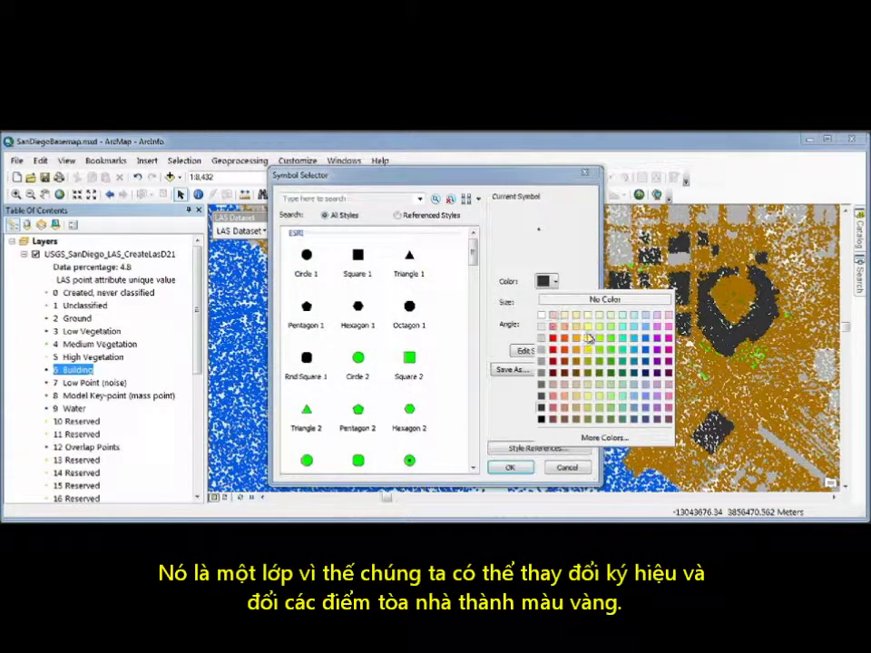
{"action": "left_click", "coordinate": [589, 336]}
{"action": "left_click", "coordinate": [504, 470]}
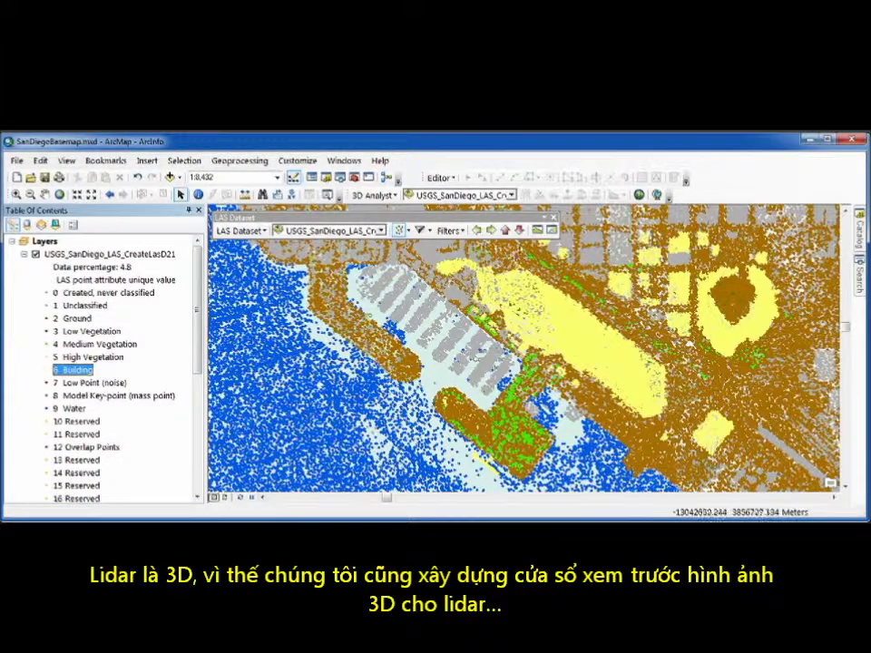
Preview the LAS dataset in a 3D view, rotate the point cloud to inspect it, and close the view.
{"action": "left_click", "coordinate": [551, 230]}
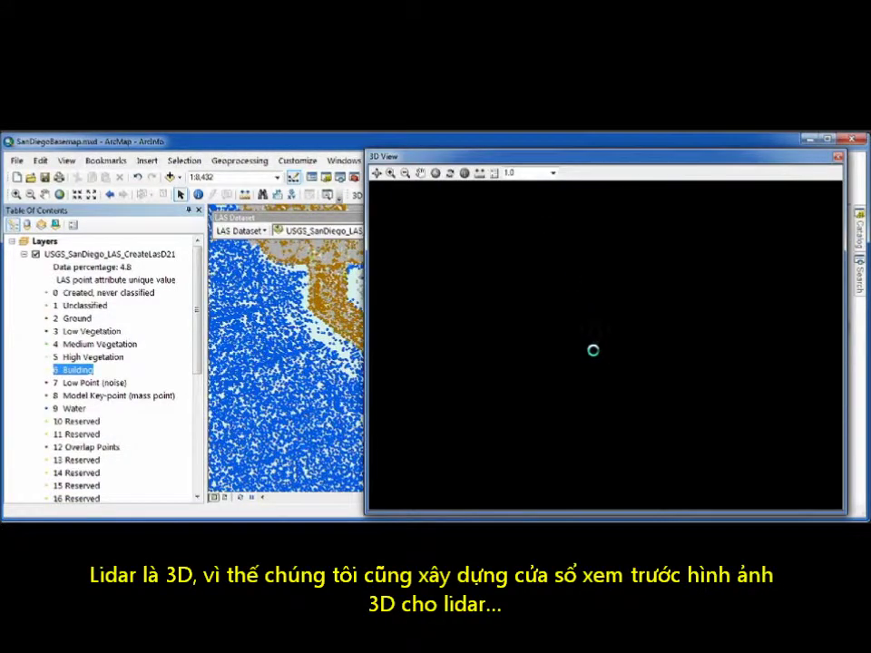
{"action": "left_click_drag", "start_coordinate": [709, 342], "coordinate": [624, 352]}
{"action": "left_click_drag", "start_coordinate": [744, 355], "coordinate": [700, 356]}
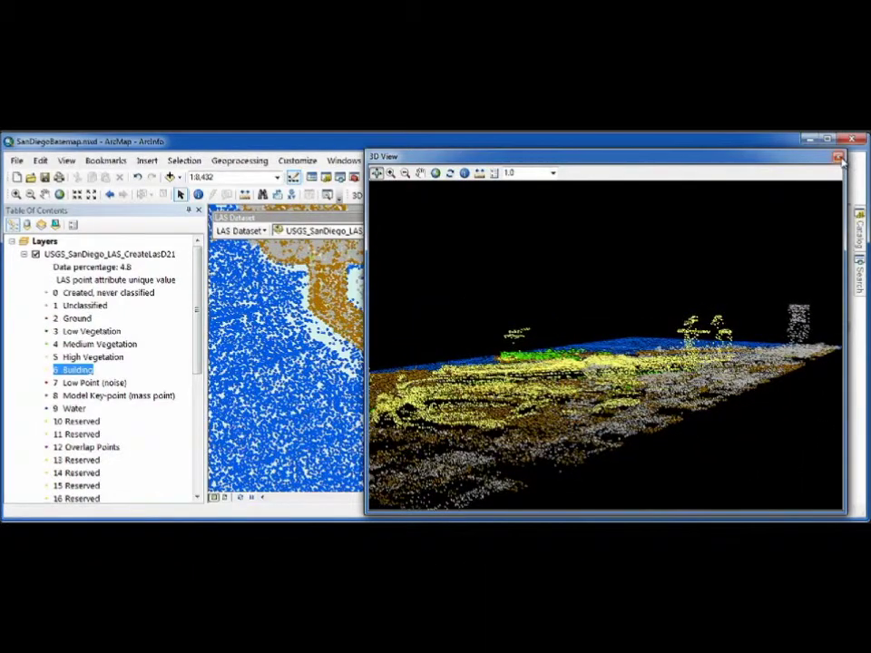
{"action": "left_click", "coordinate": [837, 158]}
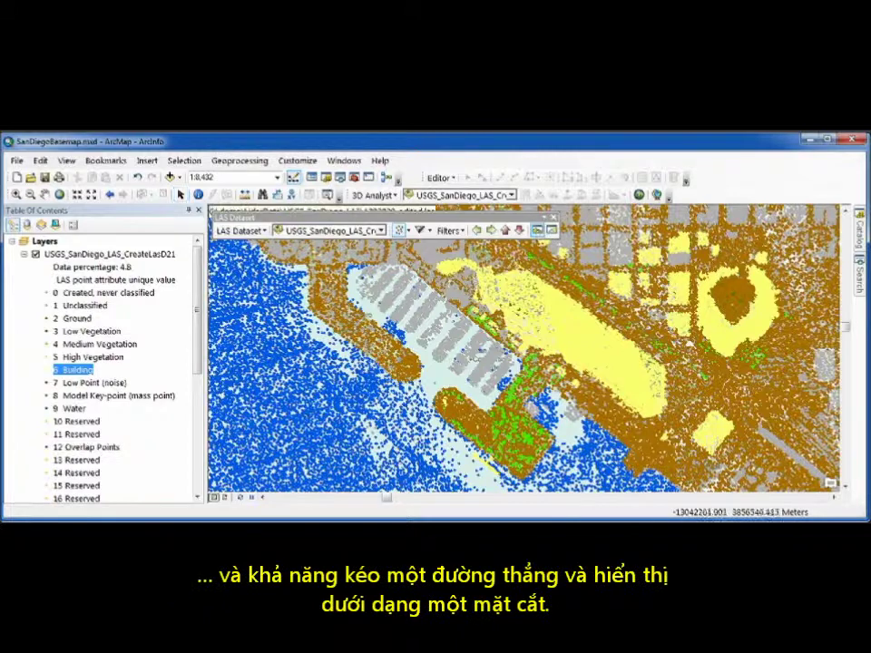
Draw a narrow profile cross-section along the row of trees on the inland side of the large yellow building.
{"action": "left_click", "coordinate": [585, 291]}
{"action": "left_click", "coordinate": [617, 314]}
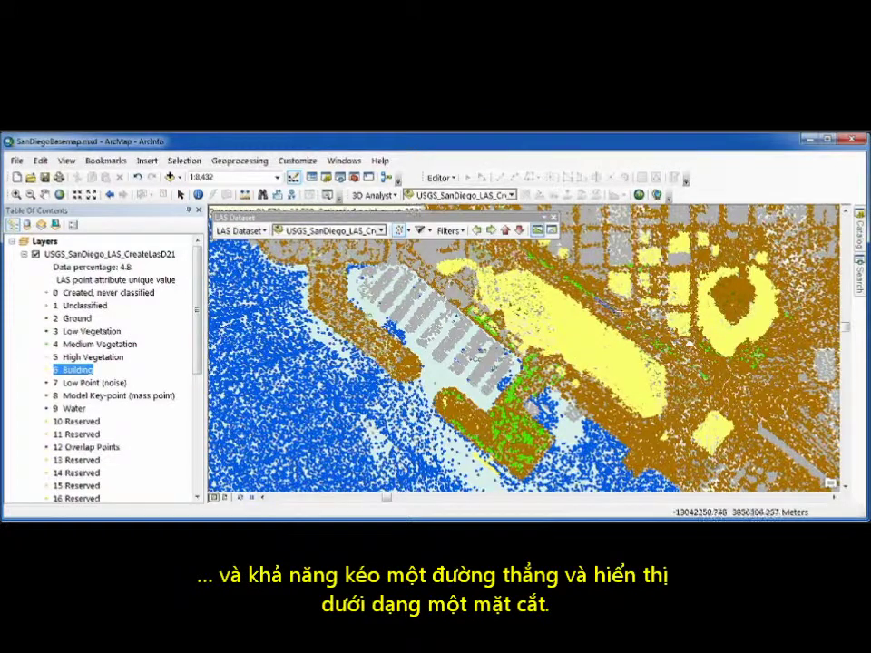
{"action": "left_click", "coordinate": [620, 310]}
{"action": "scroll", "coordinate": [610, 403], "scroll_direction": "down", "scroll_amount": 3}
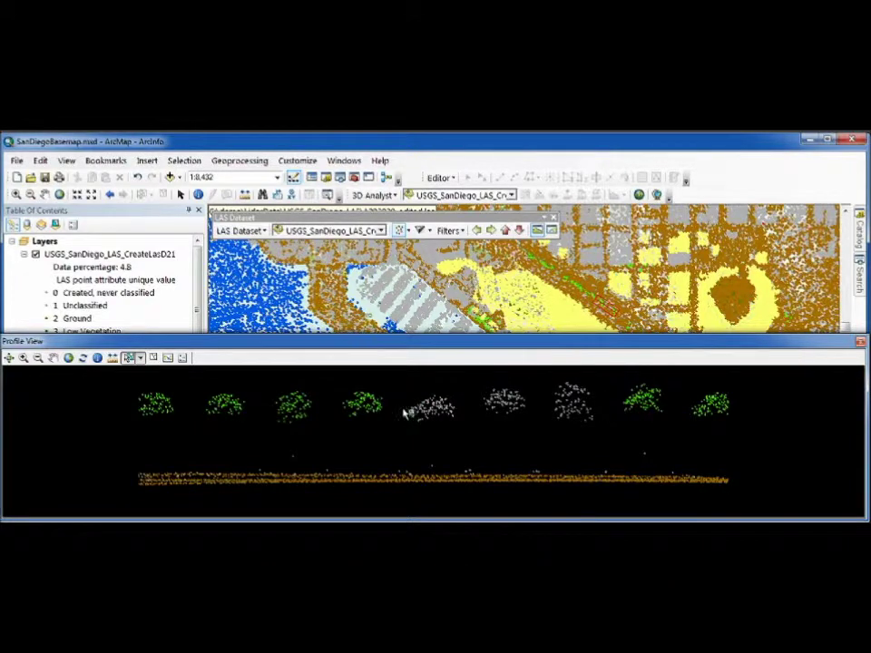
Reclassify the three gray tree clusters in the profile as 4 Medium Vegetation and close the profile view.
{"action": "left_click_drag", "start_coordinate": [427, 395], "coordinate": [614, 448]}
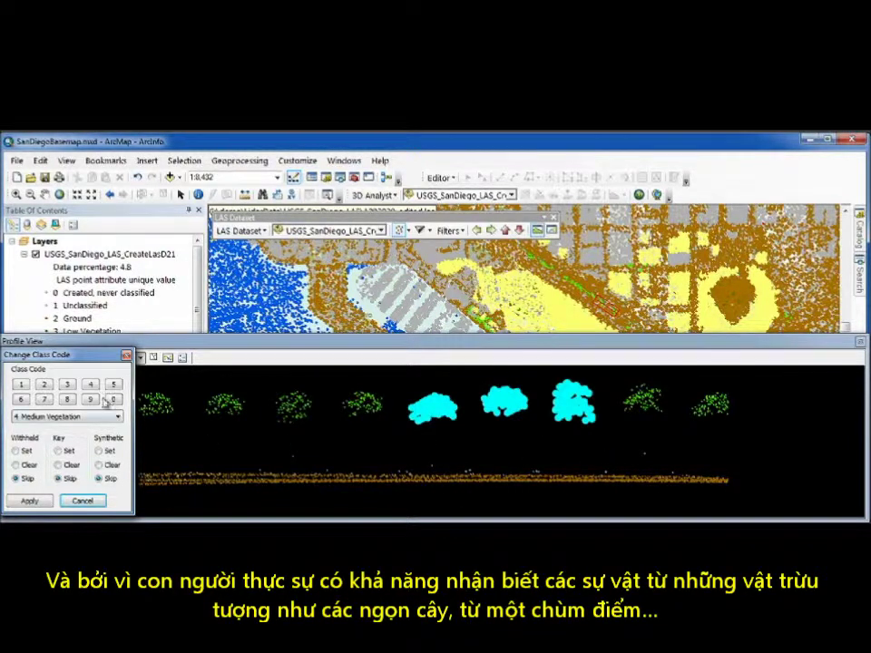
{"action": "left_click", "coordinate": [31, 501]}
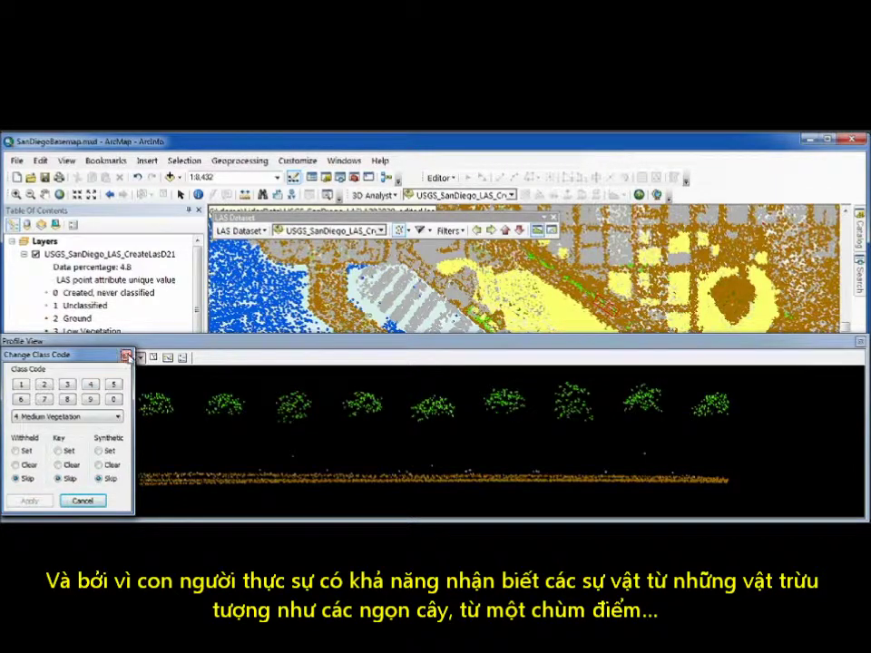
{"action": "left_click", "coordinate": [126, 355]}
{"action": "left_click", "coordinate": [860, 343]}
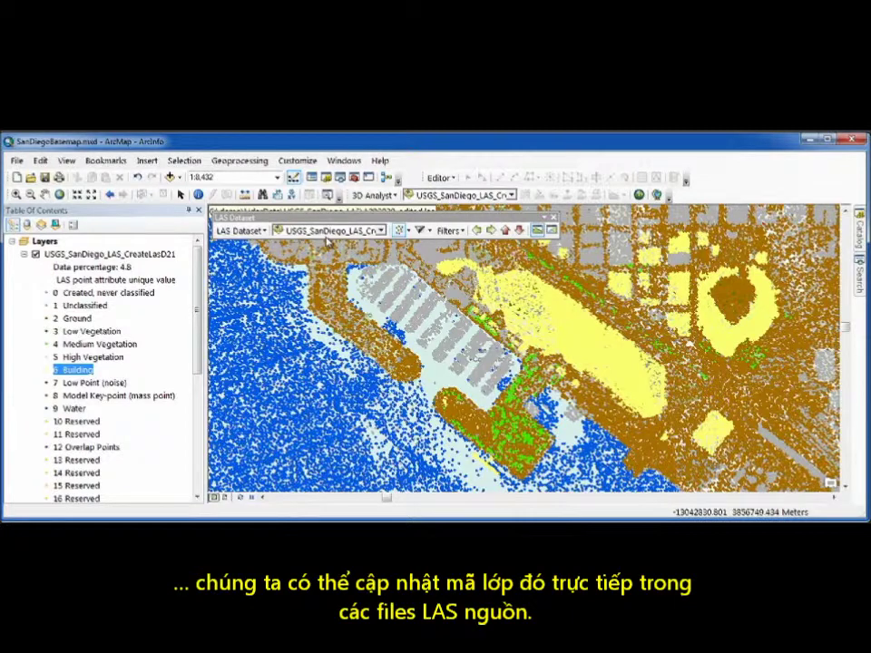
Go to the Contours bookmark and symbolize the LAS points by elevation.
{"action": "left_click", "coordinate": [105, 161]}
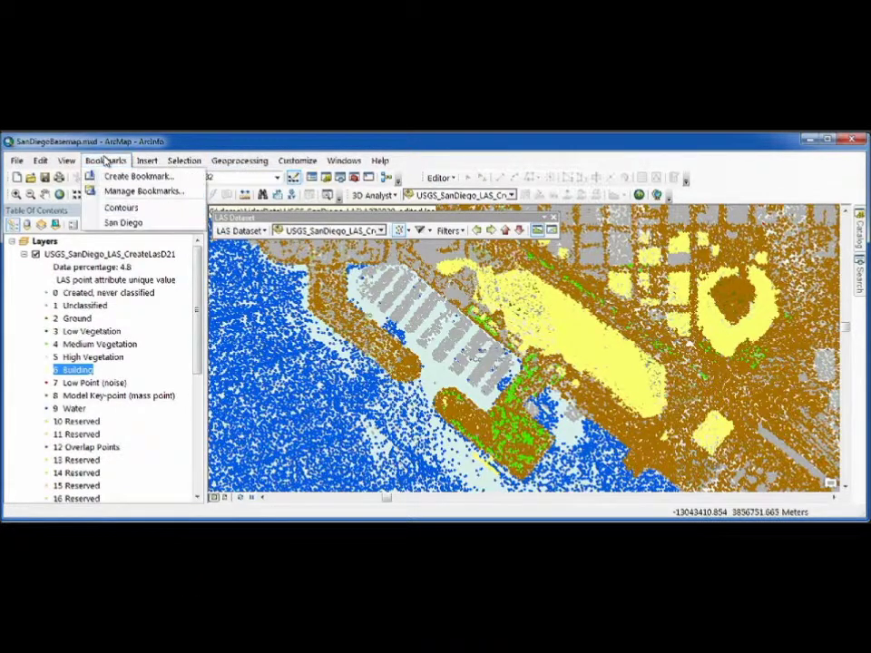
{"action": "left_click", "coordinate": [127, 209]}
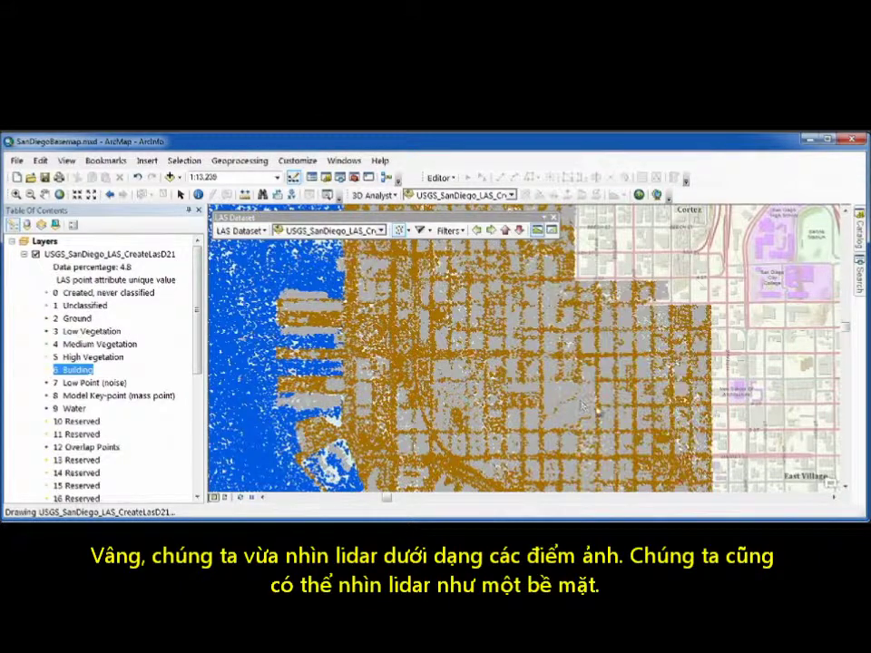
{"action": "left_click", "coordinate": [405, 230]}
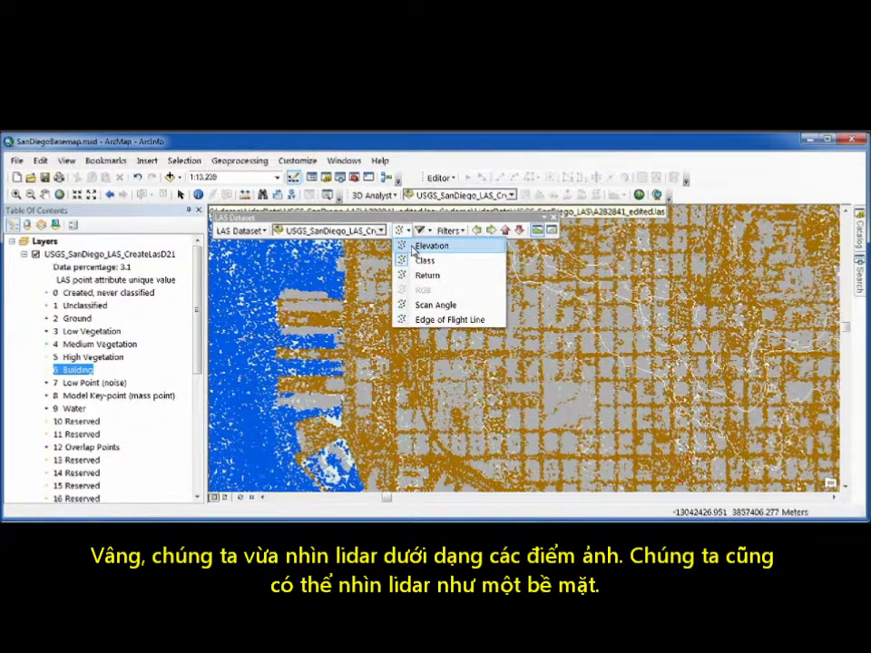
{"action": "left_click", "coordinate": [413, 247]}
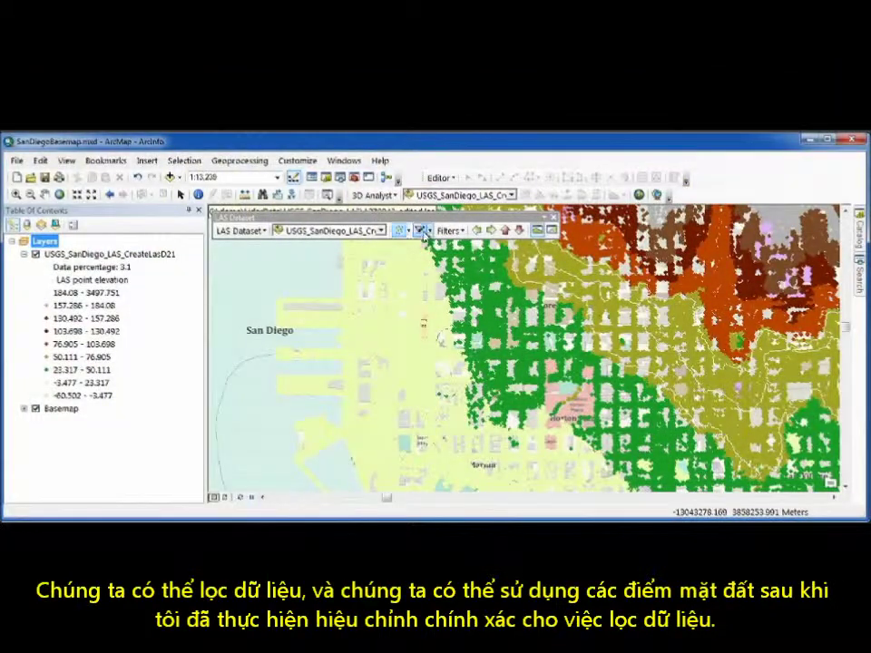
Display the LAS dataset as a surface symbolized by elevation instead of as points.
{"action": "left_click", "coordinate": [453, 232]}
{"action": "left_click", "coordinate": [427, 231]}
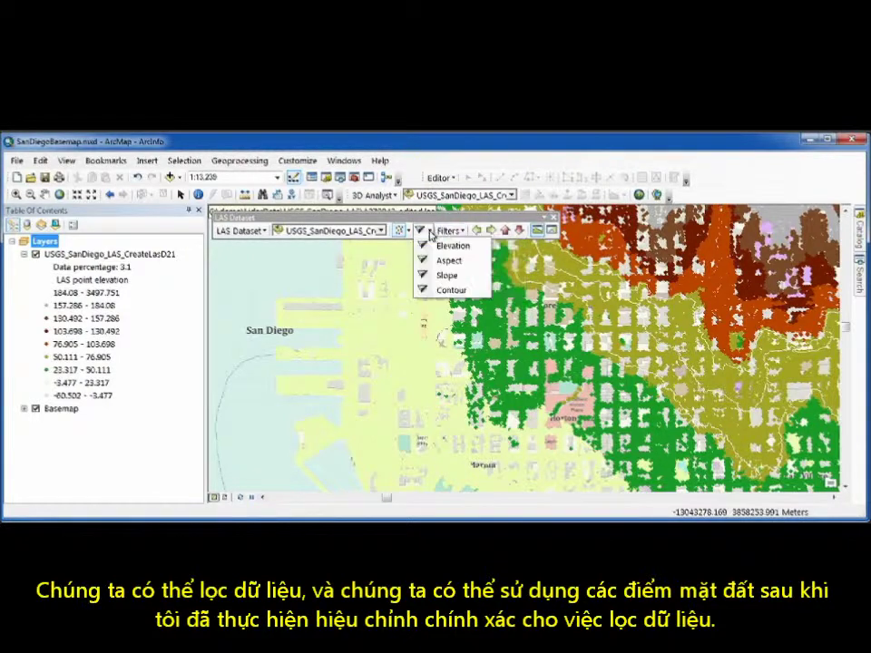
{"action": "left_click", "coordinate": [441, 247]}
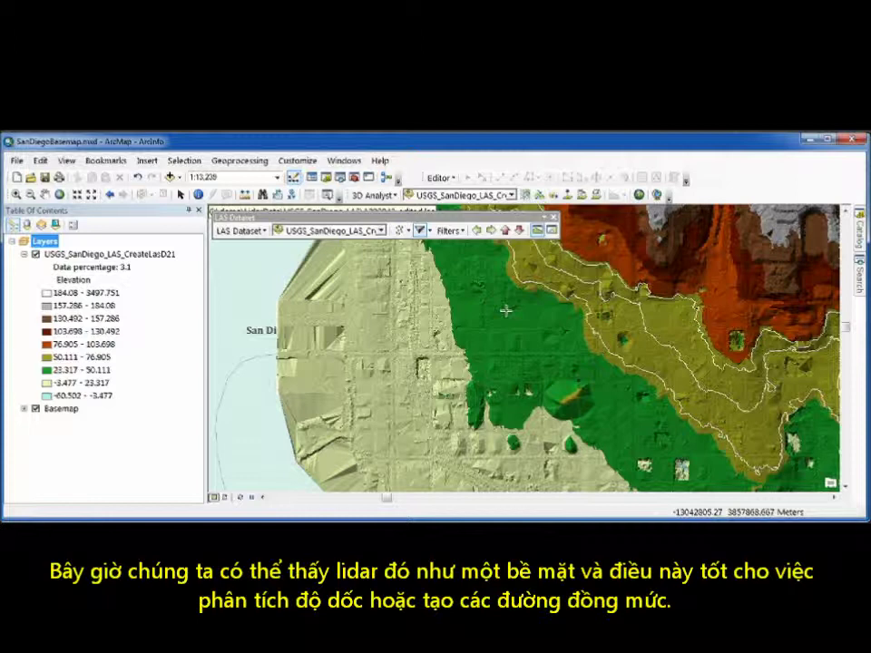
Create contour lines through two spots on the olive-colored slope of the lidar surface.
{"action": "left_click", "coordinate": [526, 196]}
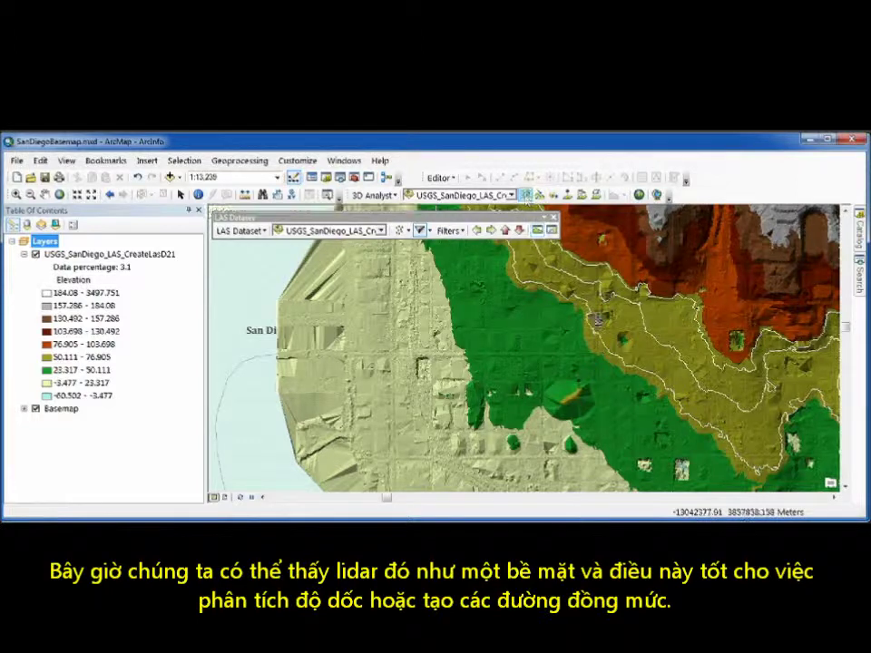
{"action": "left_click", "coordinate": [646, 345]}
{"action": "left_click", "coordinate": [677, 327]}
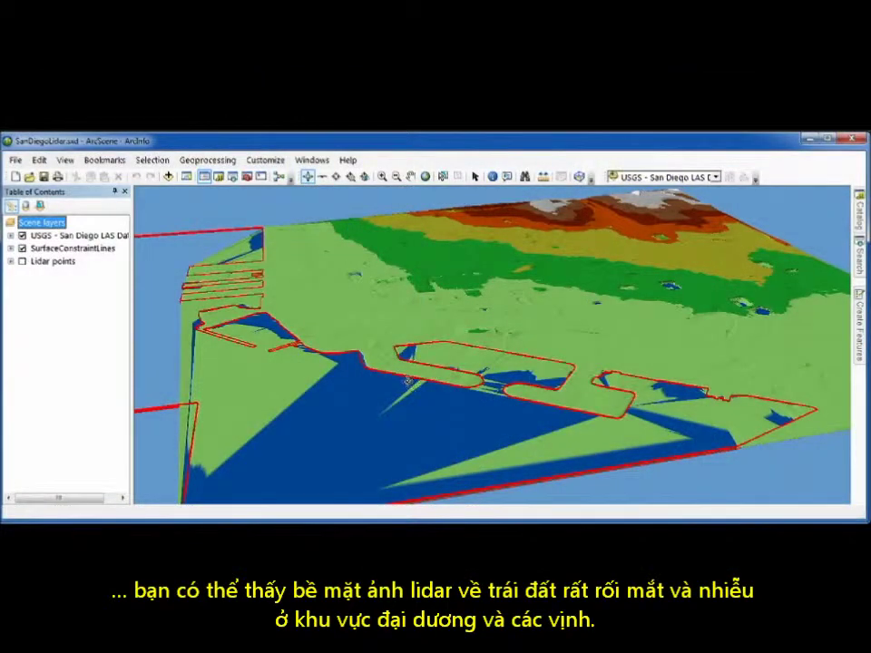
Enable all surface constraints on the USGS - San Diego LAS Dataset layer and hide the SurfaceConstraintLines layer.
{"action": "double_click", "coordinate": [116, 236]}
{"action": "left_click", "coordinate": [283, 374]}
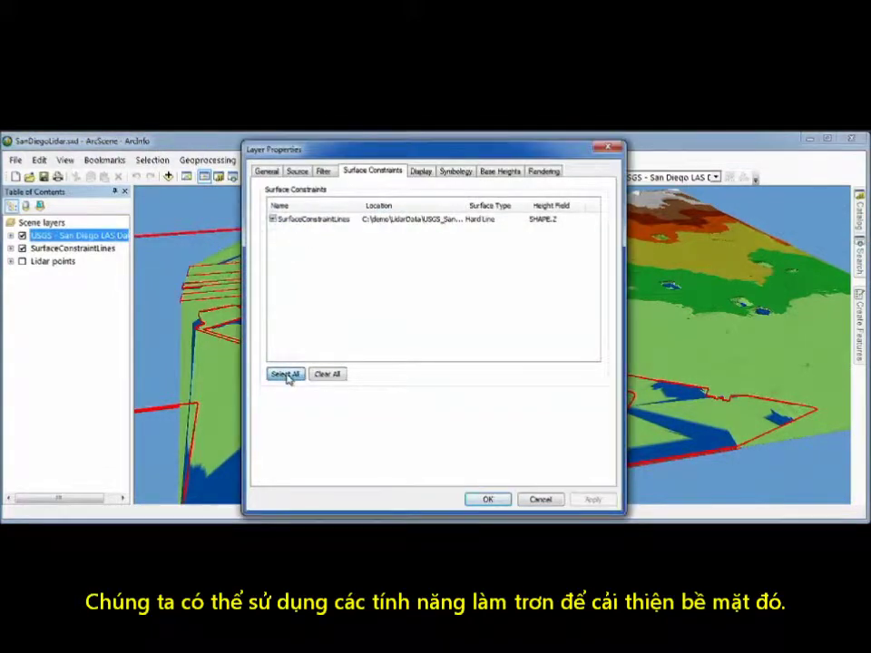
{"action": "left_click", "coordinate": [488, 498]}
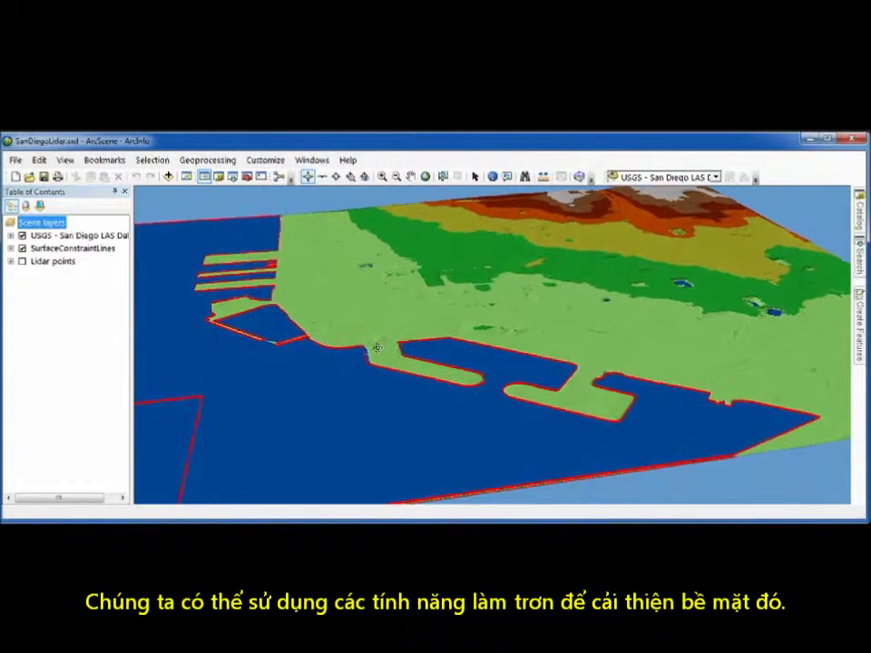
{"action": "left_click", "coordinate": [22, 247]}
Go to the City bookmark and show the Lidar points layer to examine the cylindrical tower near the marina.
{"action": "left_click", "coordinate": [105, 159]}
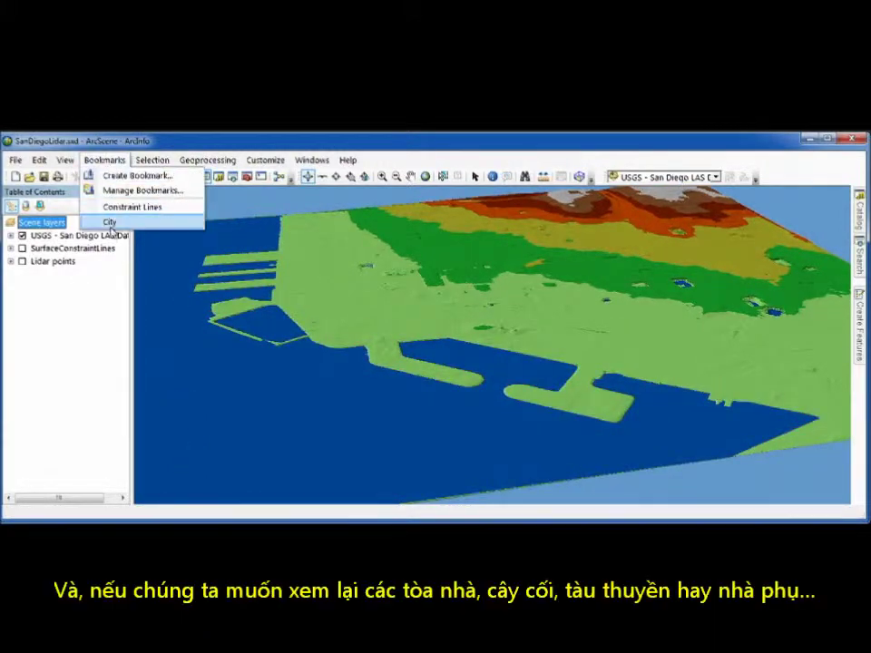
{"action": "left_click", "coordinate": [111, 220]}
{"action": "left_click", "coordinate": [22, 261]}
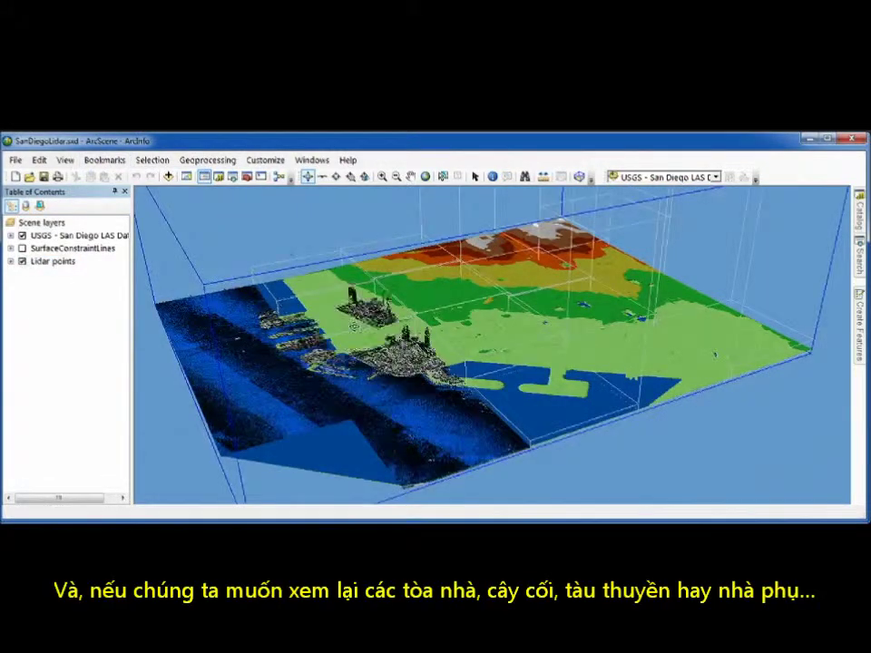
{"action": "scroll", "coordinate": [481, 324], "scroll_direction": "up", "scroll_amount": 6}
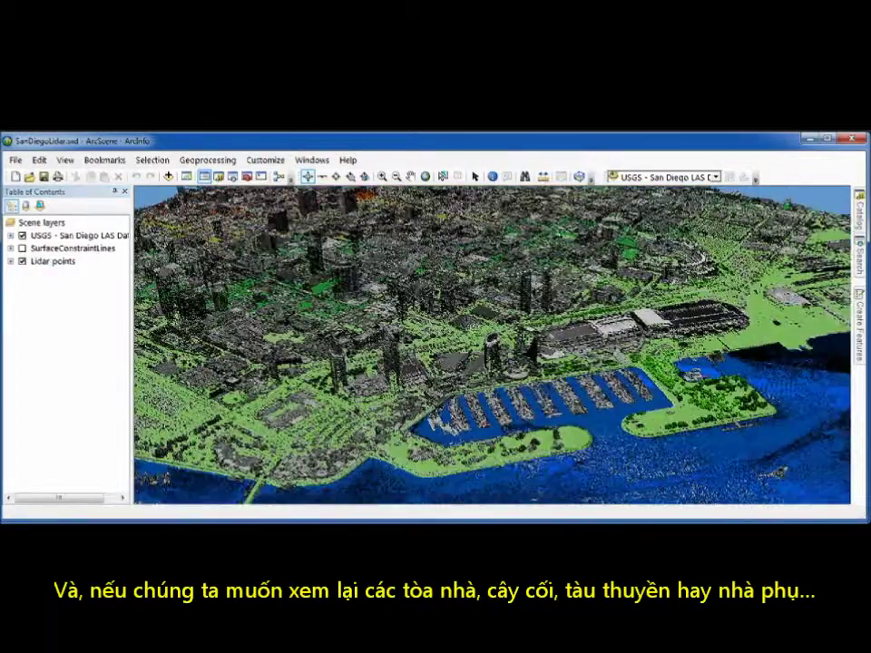
{"action": "scroll", "coordinate": [490, 345], "scroll_direction": "up", "scroll_amount": 5}
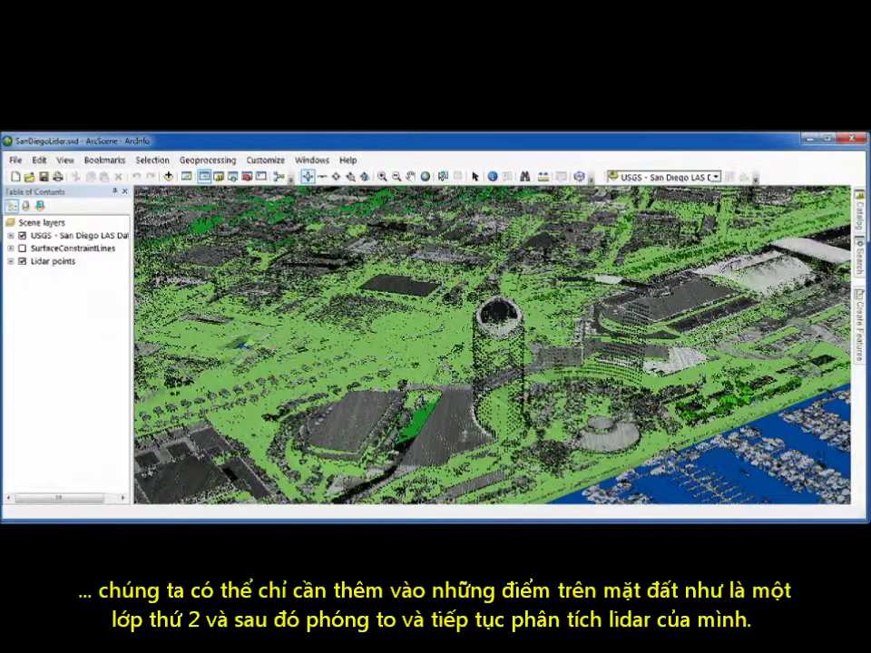
{"action": "scroll", "coordinate": [490, 345], "scroll_direction": "up", "scroll_amount": 3}
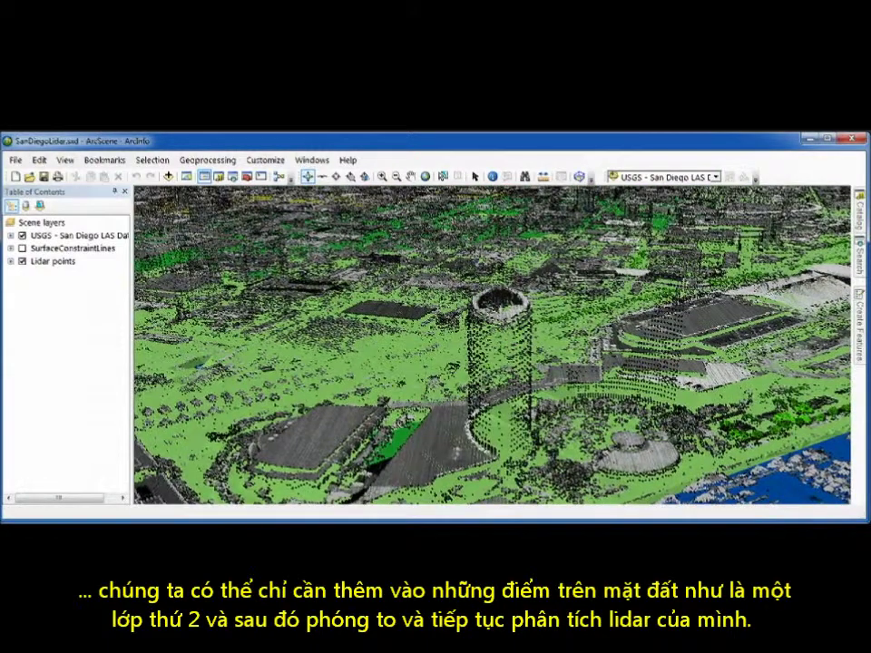
Measure the height of the cylindrical tower near the marina from its base.
{"action": "left_click", "coordinate": [544, 178]}
{"action": "left_click", "coordinate": [168, 207]}
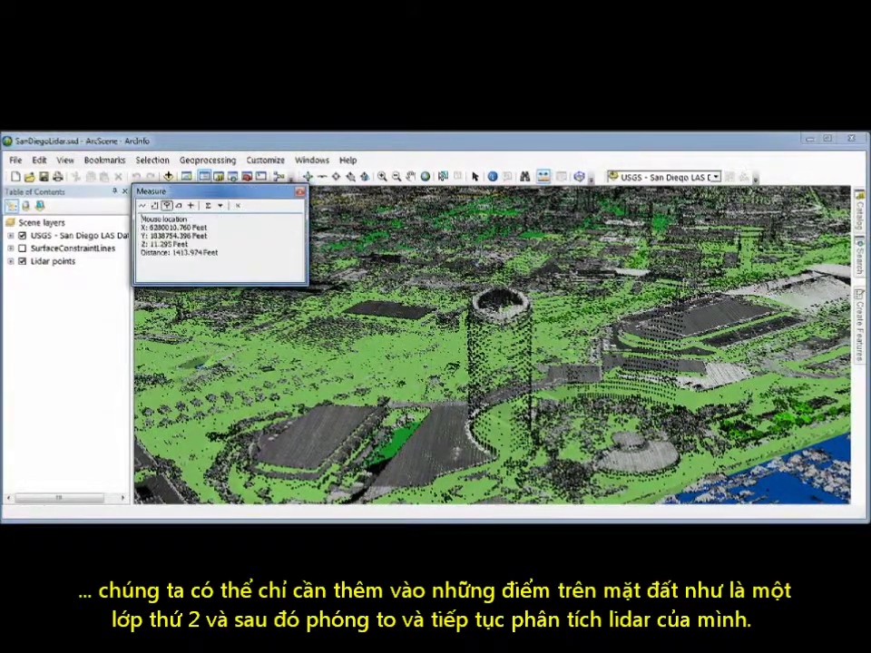
{"action": "left_click", "coordinate": [504, 469]}
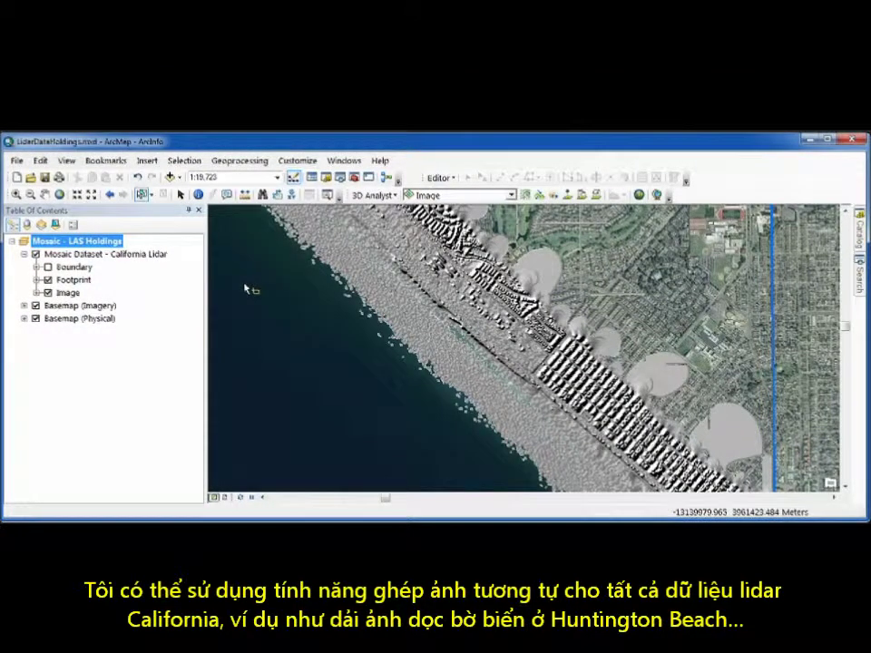
View the California lidar mosaic at the Orange Groves - Redlands and Southern California bookmarks.
{"action": "left_click", "coordinate": [106, 161]}
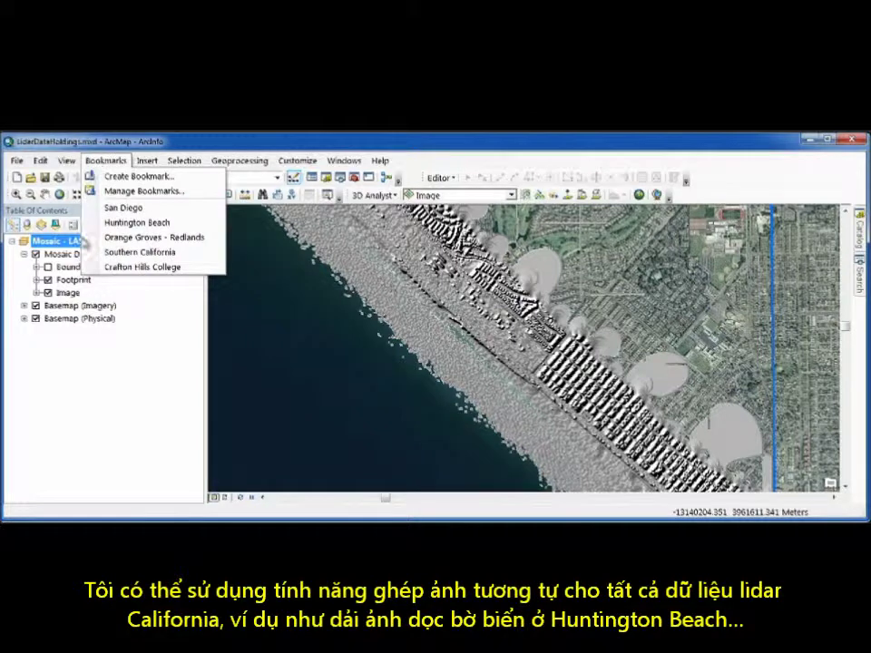
{"action": "left_click", "coordinate": [127, 251]}
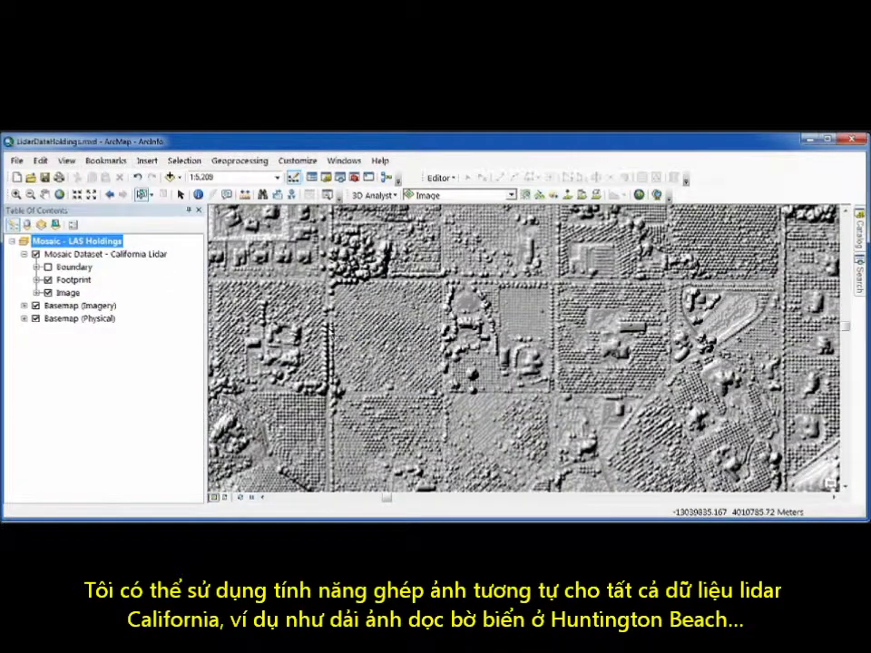
{"action": "left_click", "coordinate": [106, 160]}
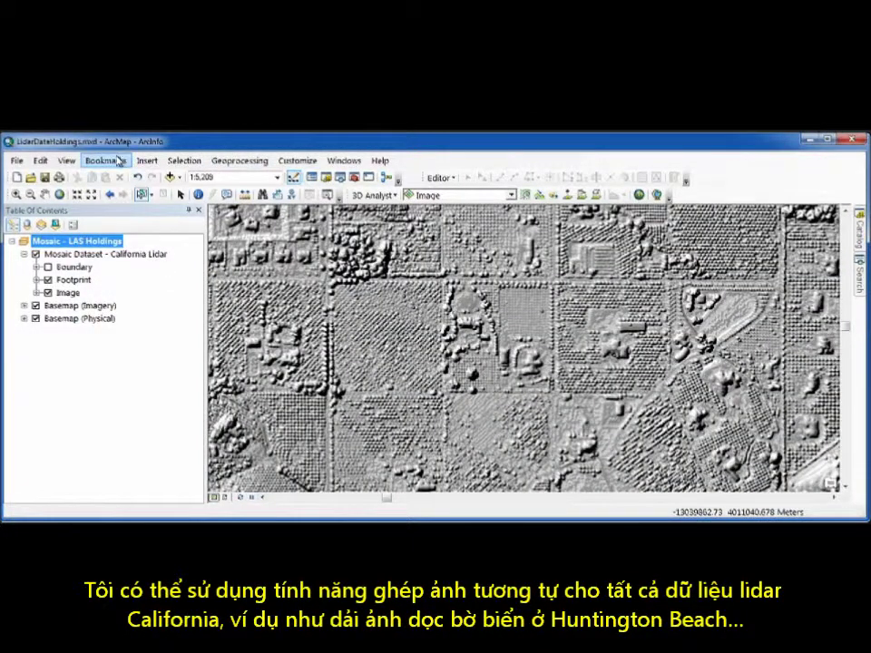
{"action": "left_click", "coordinate": [136, 265]}
{"action": "right_click", "coordinate": [158, 256]}
{"action": "left_click", "coordinate": [204, 319]}
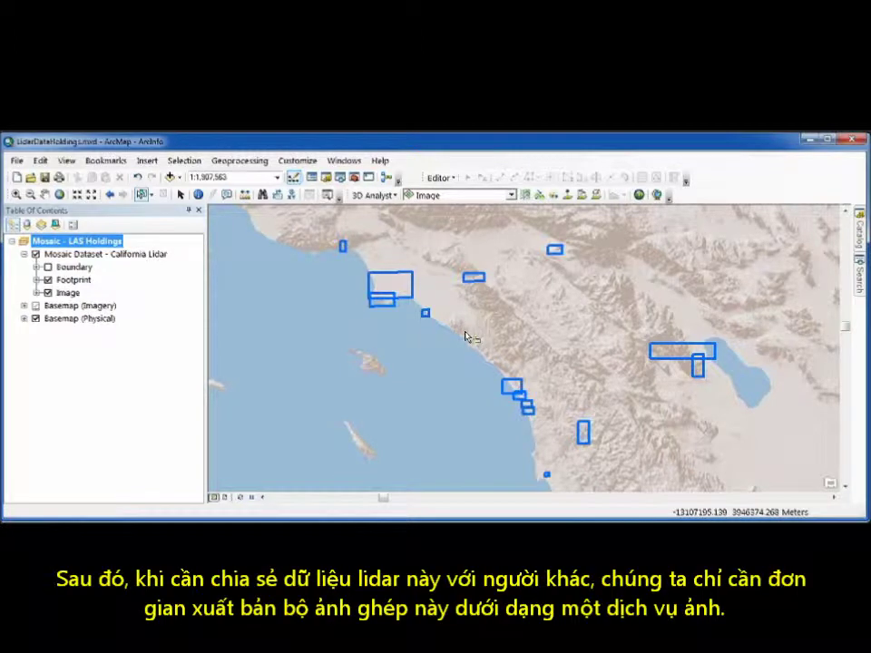
Hide the Mosaic Dataset - California Lidar layer and go to the Crafton Hills College bookmark.
{"action": "left_click", "coordinate": [37, 255]}
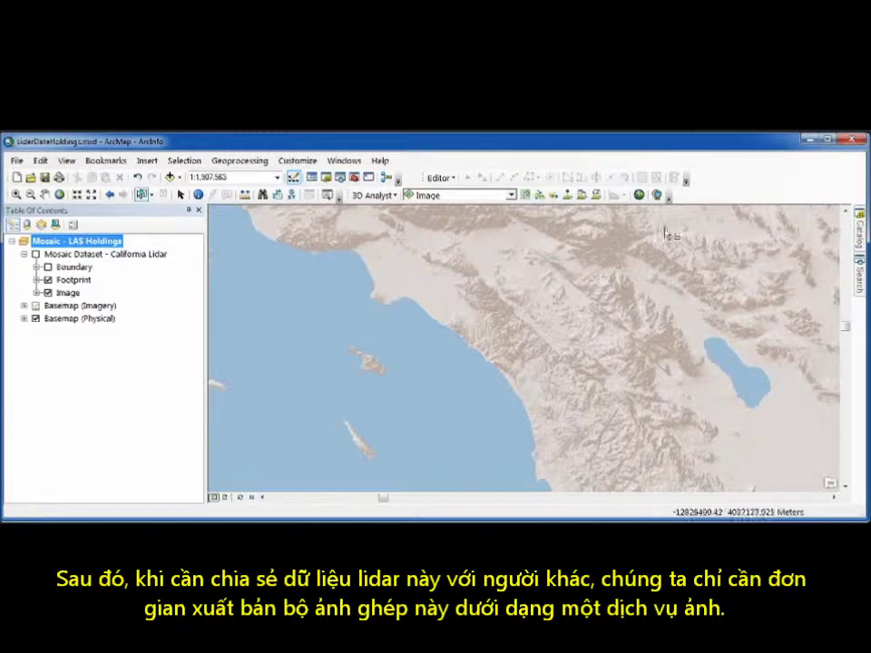
{"action": "left_click", "coordinate": [105, 160]}
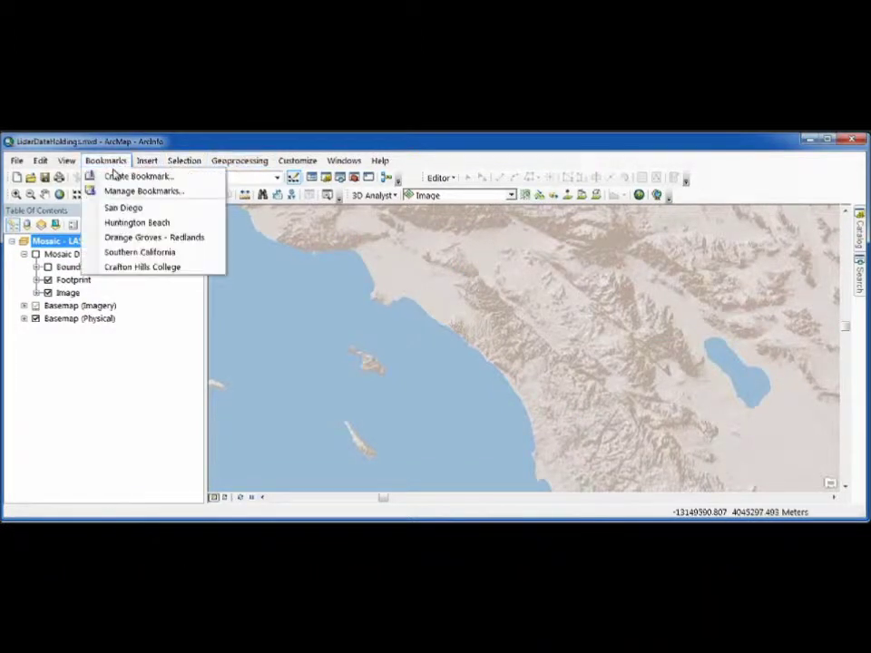
{"action": "left_click", "coordinate": [143, 267]}
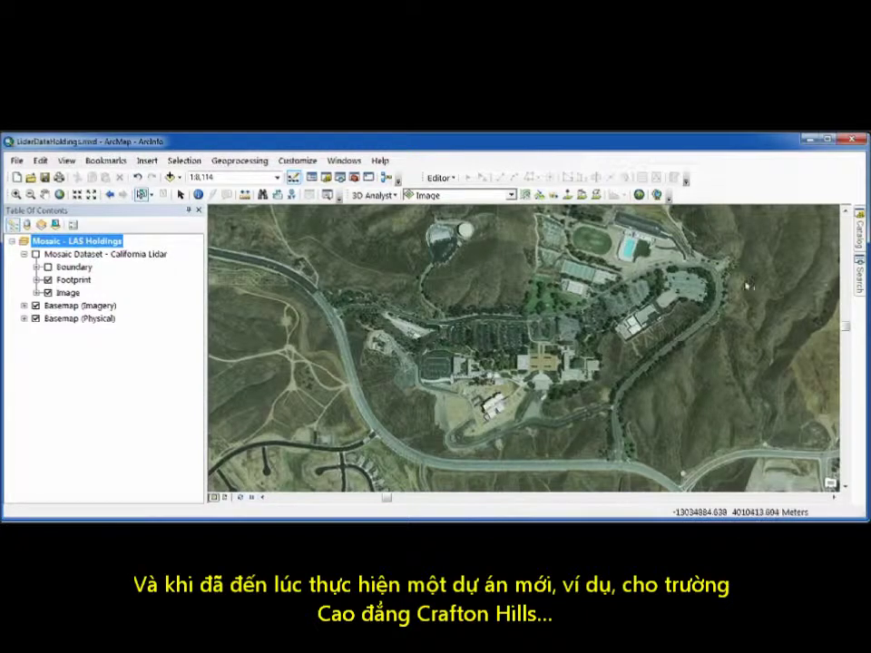
Add the SharedLidar_CA image service from the LAS folder of the ec2 ArcGIS server connection to the map.
{"action": "left_click", "coordinate": [858, 234]}
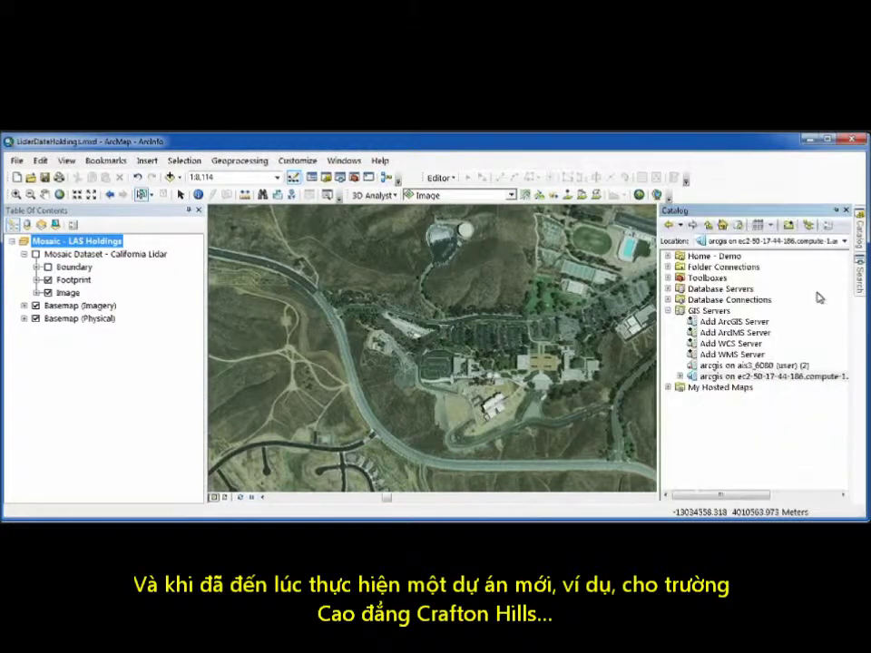
{"action": "left_click", "coordinate": [680, 375]}
{"action": "left_click", "coordinate": [751, 387]}
{"action": "left_click_drag", "start_coordinate": [727, 391], "coordinate": [642, 400]}
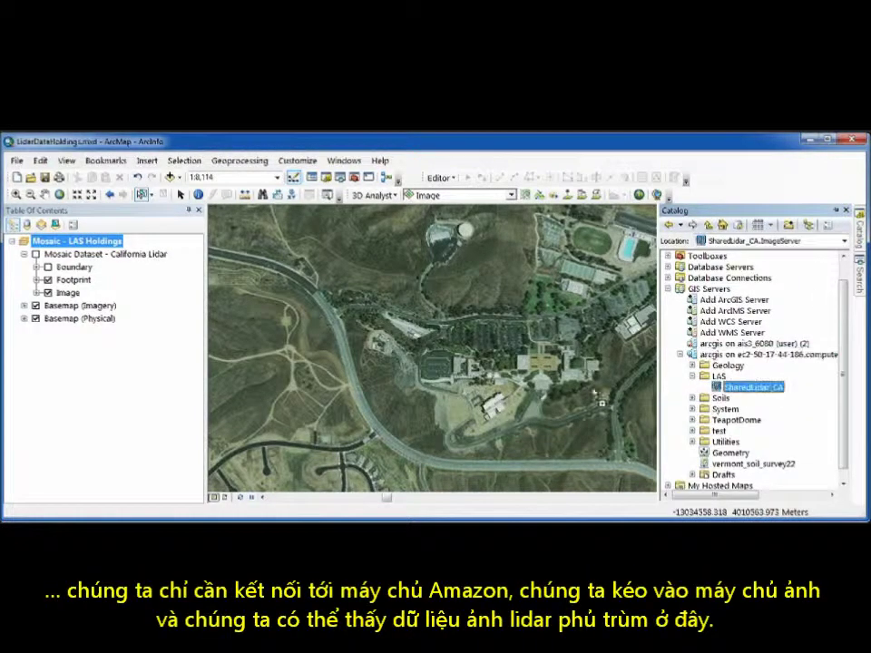
{"action": "left_click_drag", "start_coordinate": [521, 389], "coordinate": [518, 384]}
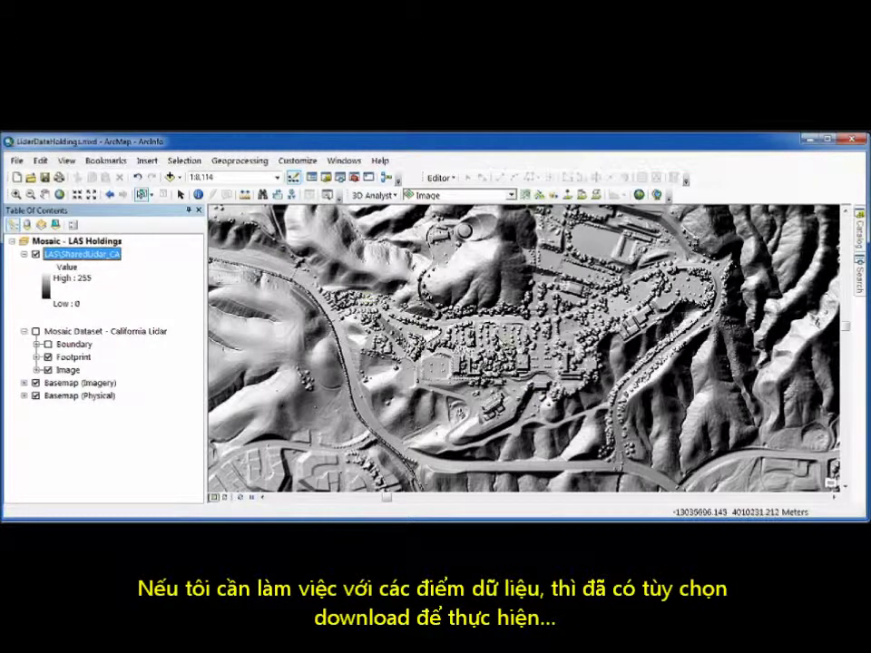
Select the SharedLidar_CA raster at the campus and download its LAS files with rasters clipped to the data frame extent.
{"action": "left_click", "coordinate": [500, 339]}
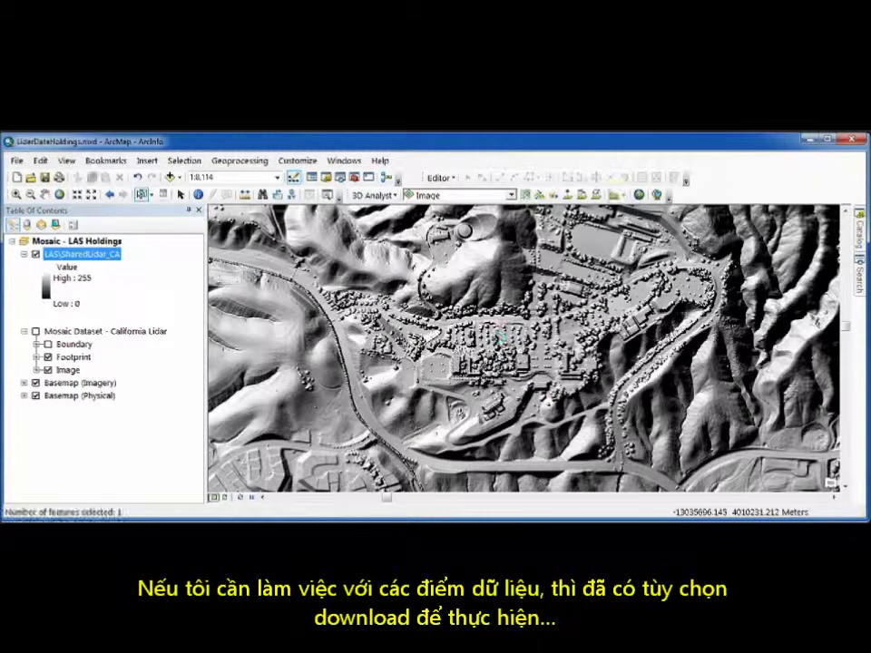
{"action": "right_click", "coordinate": [107, 254]}
{"action": "mouse_move", "coordinate": [222, 374]}
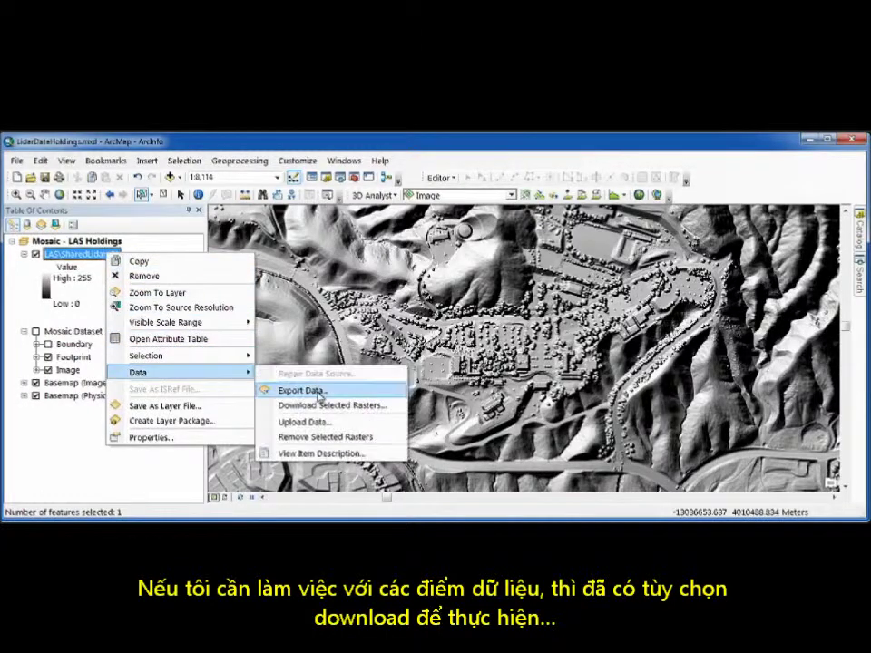
{"action": "left_click", "coordinate": [319, 405]}
{"action": "left_click", "coordinate": [386, 420]}
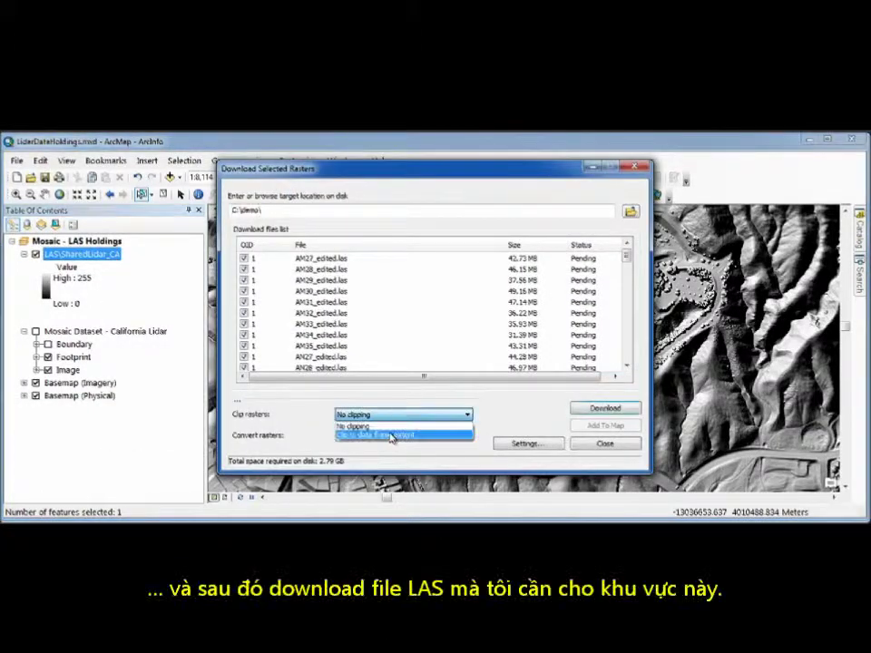
{"action": "left_click", "coordinate": [410, 434]}
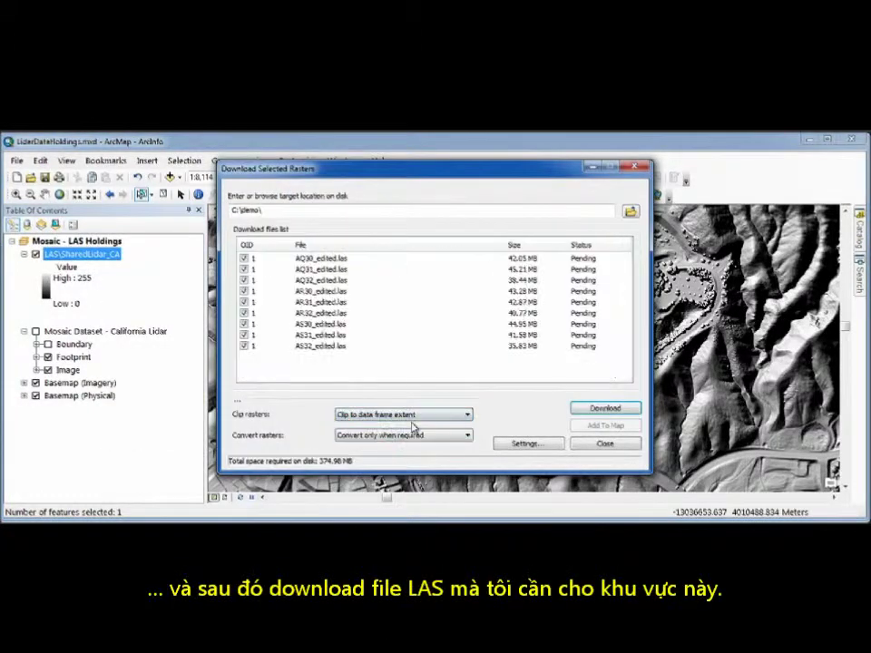
{"action": "left_click", "coordinate": [625, 411]}
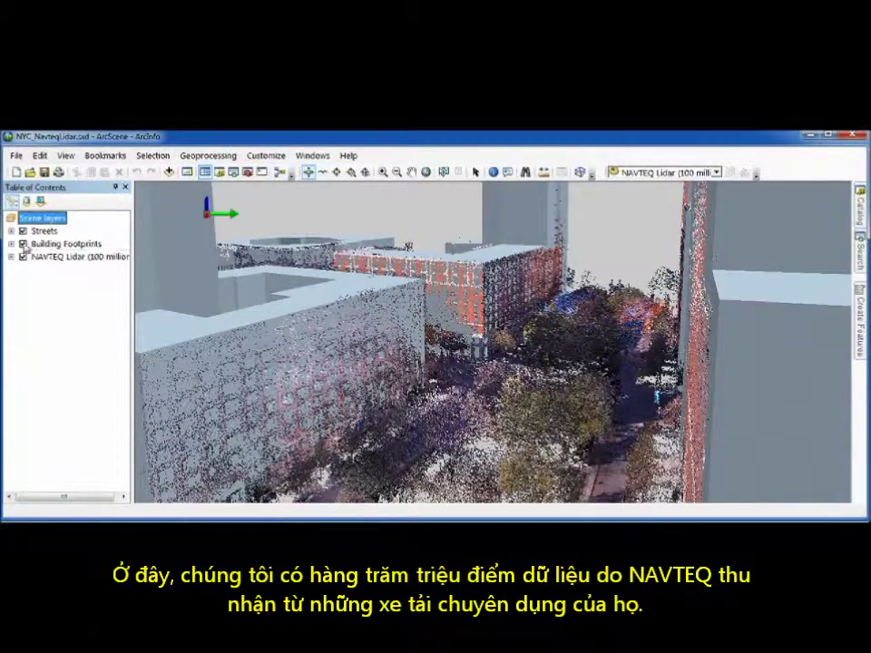
Hide the Building Footprints layer to examine the NAVTEQ lidar points, and go to the Data validation bookmark.
{"action": "left_click", "coordinate": [23, 243]}
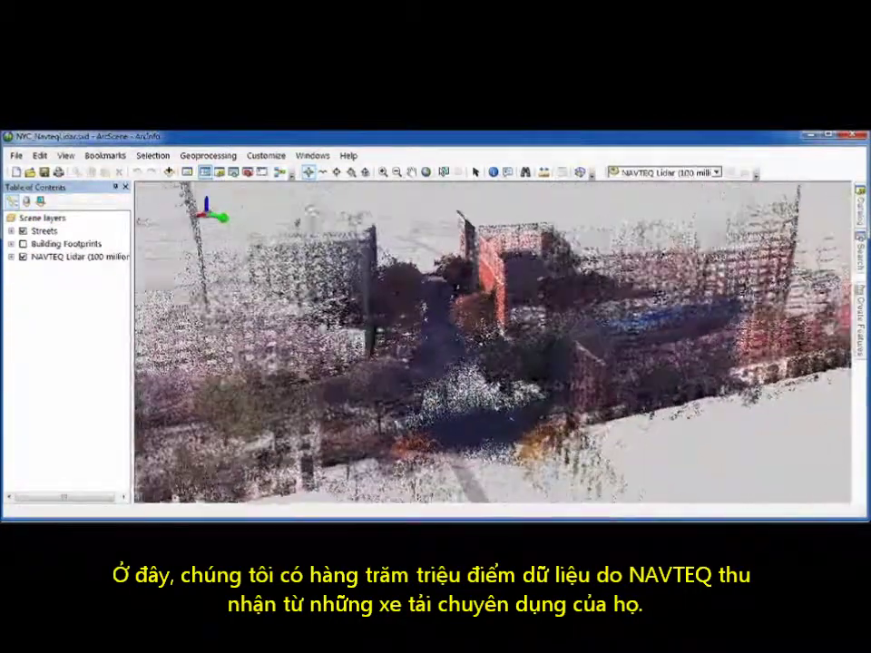
{"action": "left_click", "coordinate": [105, 156]}
{"action": "left_click", "coordinate": [135, 219]}
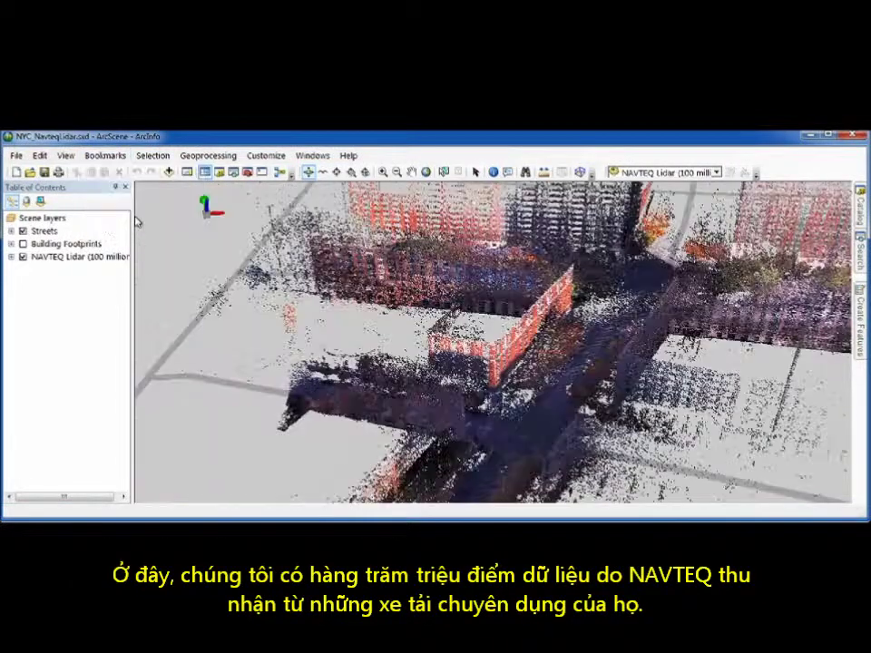
Show the Building Footprints layer to compare the buildings with the lidar points, and go to the Full Resolution bookmark.
{"action": "left_click", "coordinate": [23, 244]}
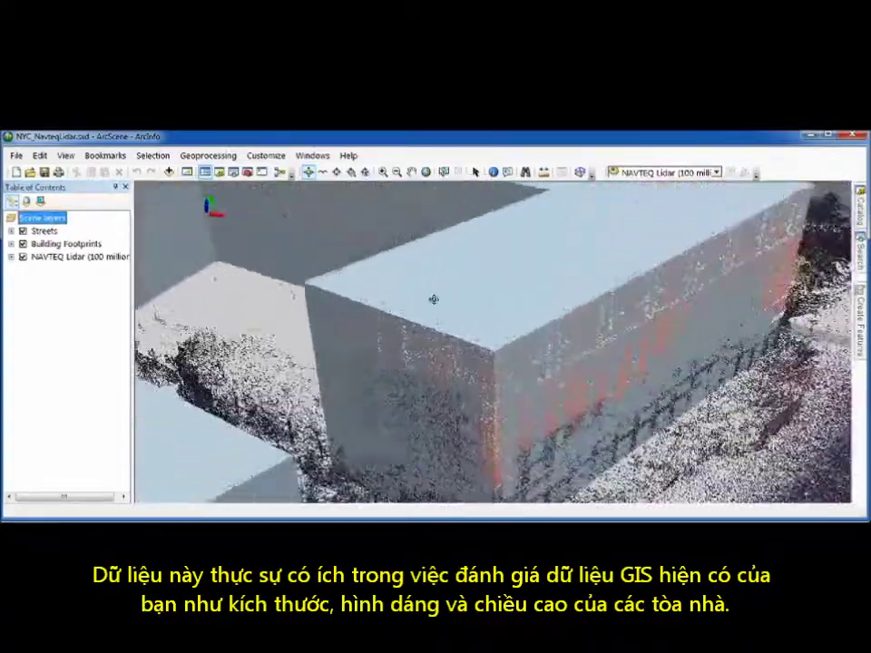
{"action": "left_click", "coordinate": [105, 155]}
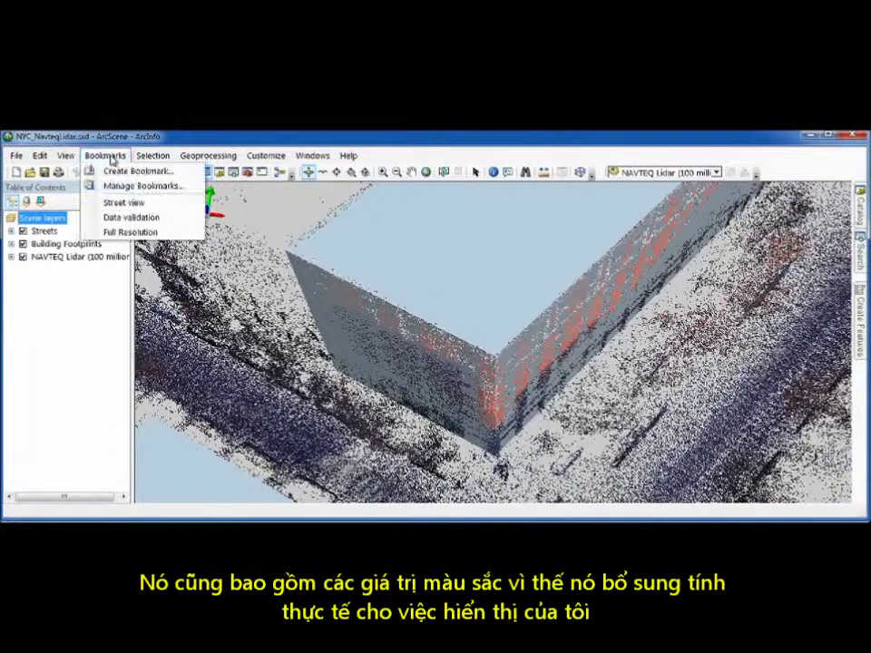
{"action": "left_click", "coordinate": [149, 231]}
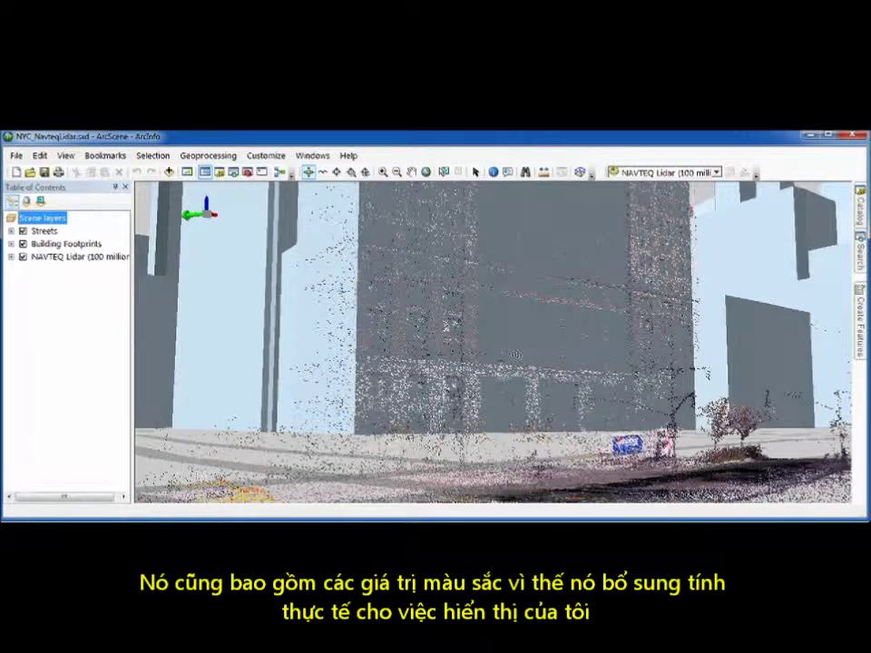